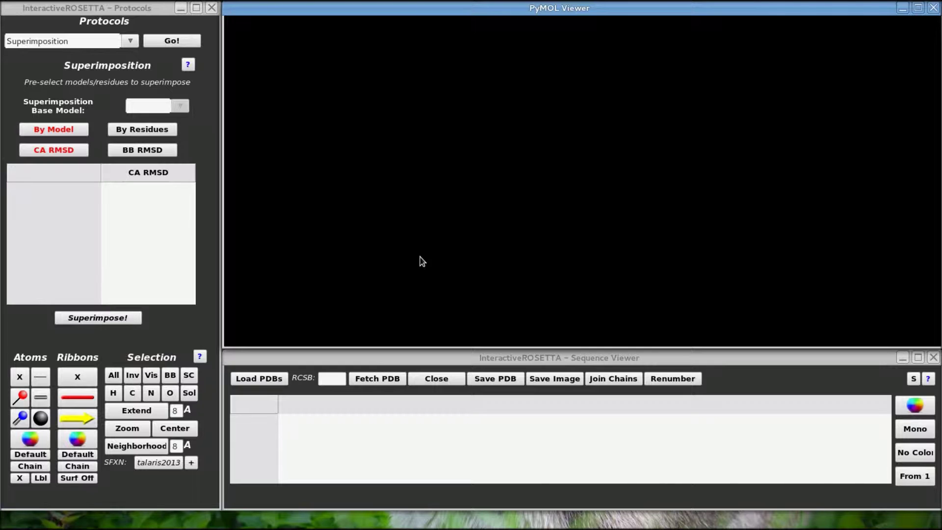
- Pick Antibody Modeling from the Protocols list and start it
click(128, 41)
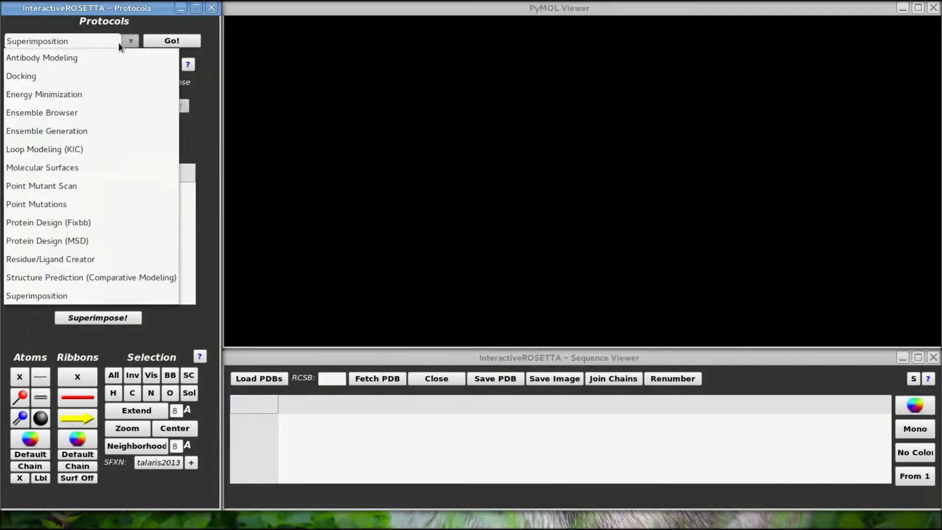
click(77, 57)
click(170, 45)
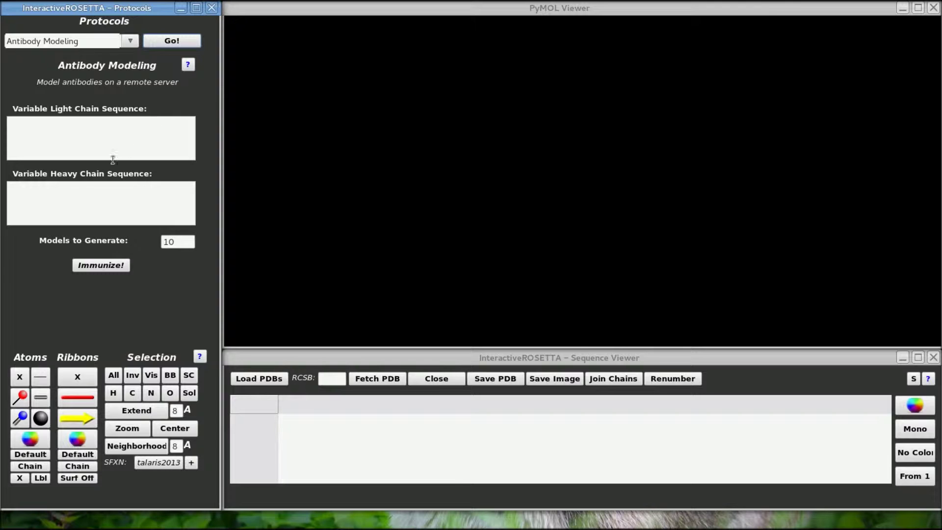
- Paste the combined Ab|L and Ab|H sequences into the Heavy Chain field
click(32, 194)
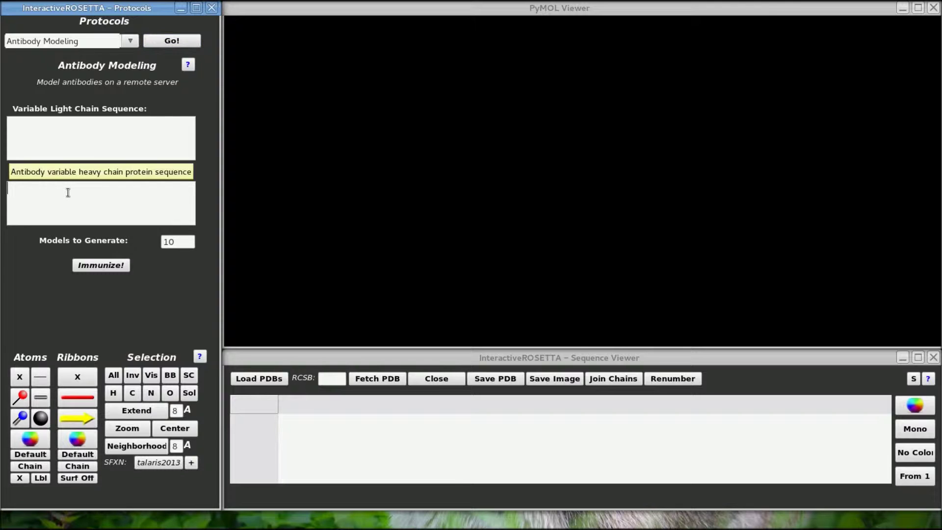
key(ctrl+v)
scroll(183, 204, up, 2)
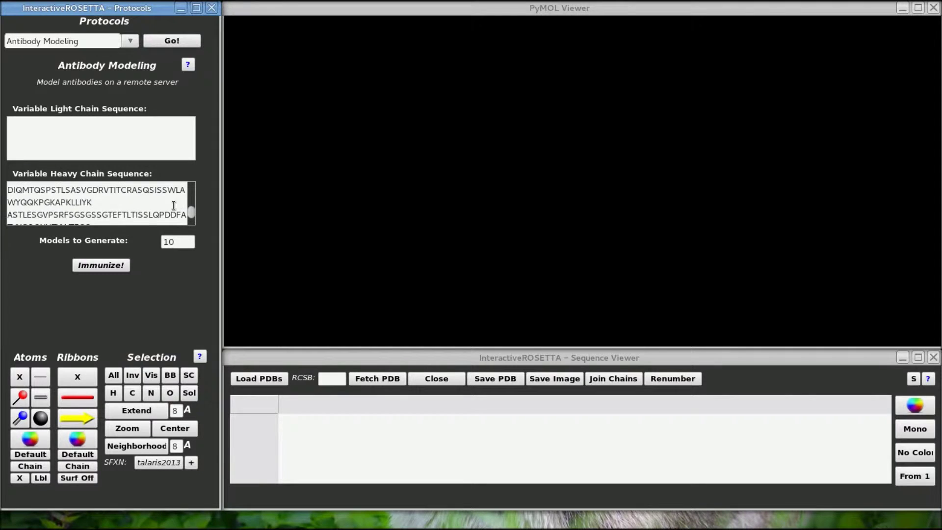
scroll(84, 214, down, 3)
scroll(78, 216, up, 3)
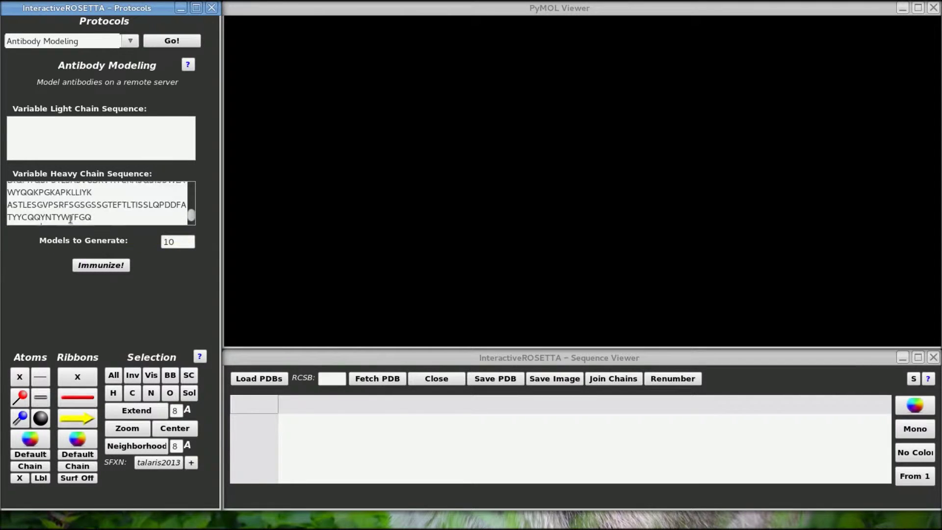
- Move the Ab|L light chain sequence from the Heavy Chain field into the Light Chain field
drag(8, 198, 37, 224)
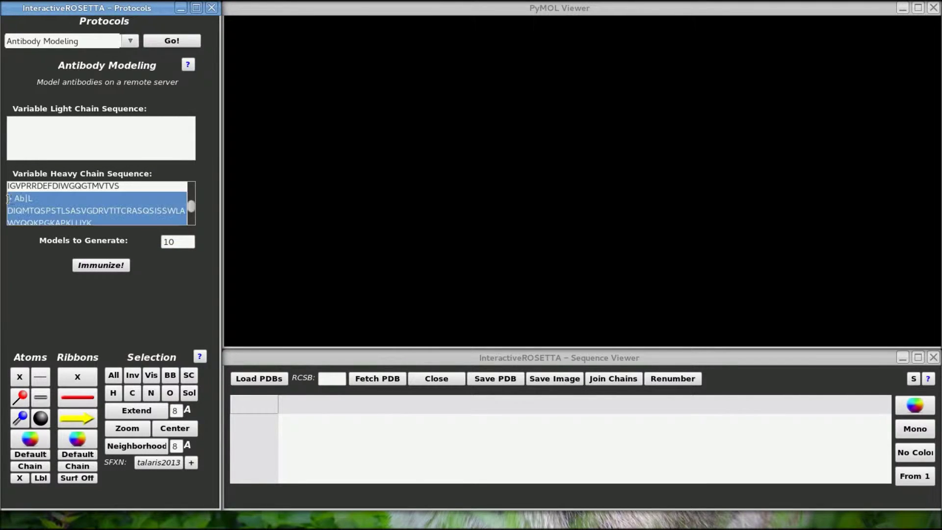
key(ctrl+x)
click(33, 140)
key(ctrl+v)
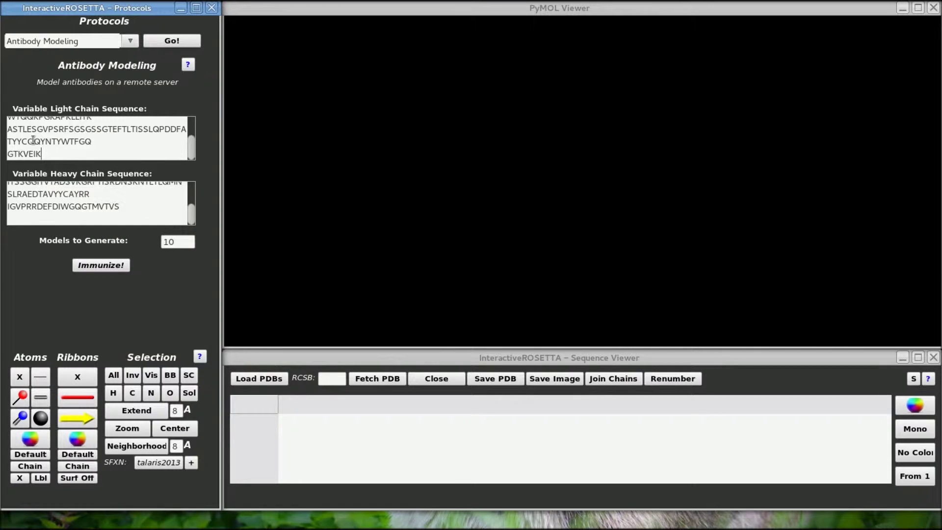
scroll(190, 149, up, 1)
scroll(190, 150, up, 2)
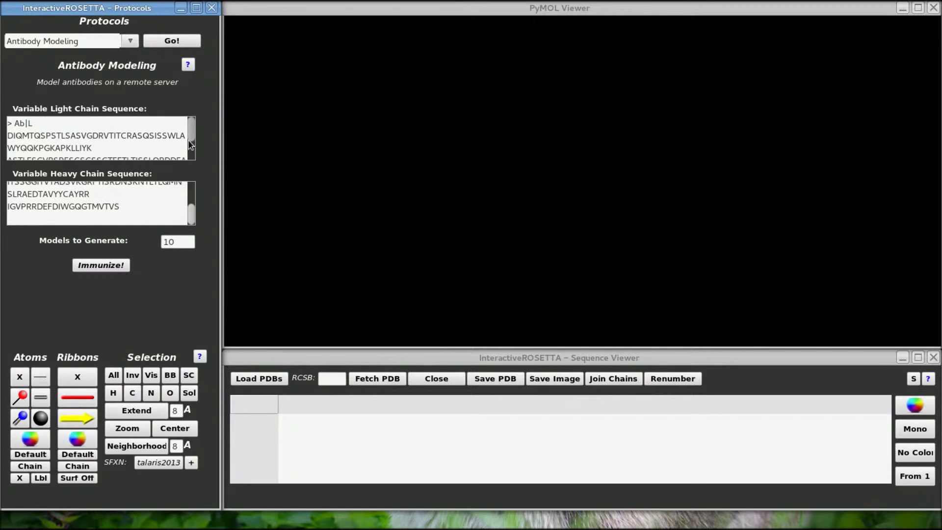
scroll(186, 184, up, 3)
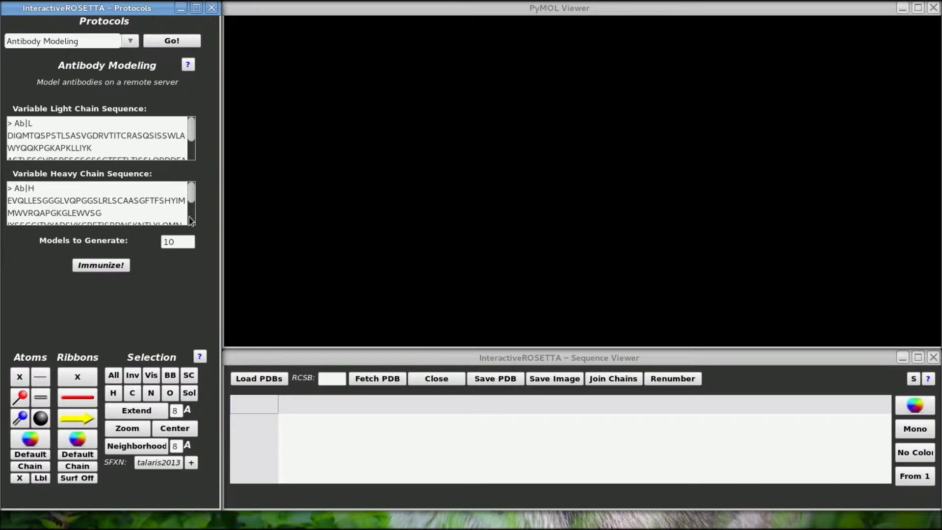
click(184, 244)
text(0)
key(BackSpace)
- Submit the 10-model antibody job with Immunize! and acknowledge the download-listening notice
click(101, 267)
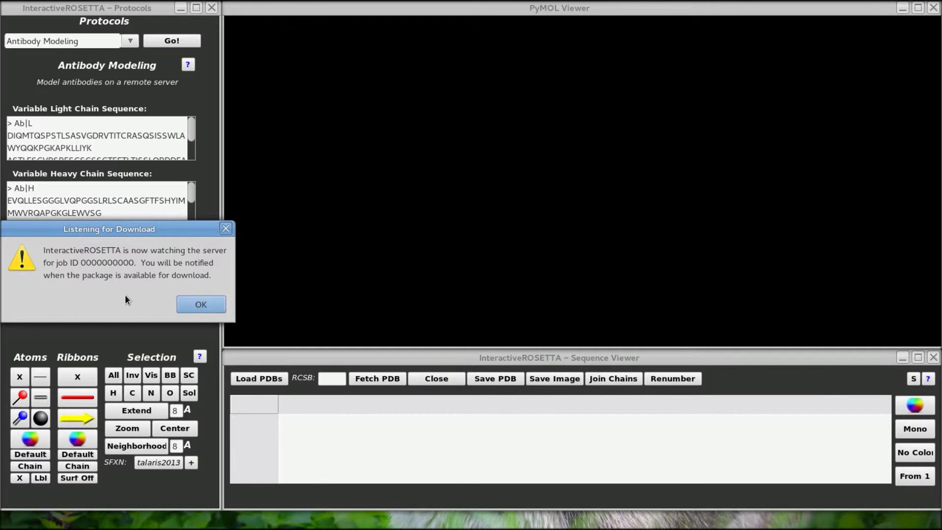
click(200, 303)
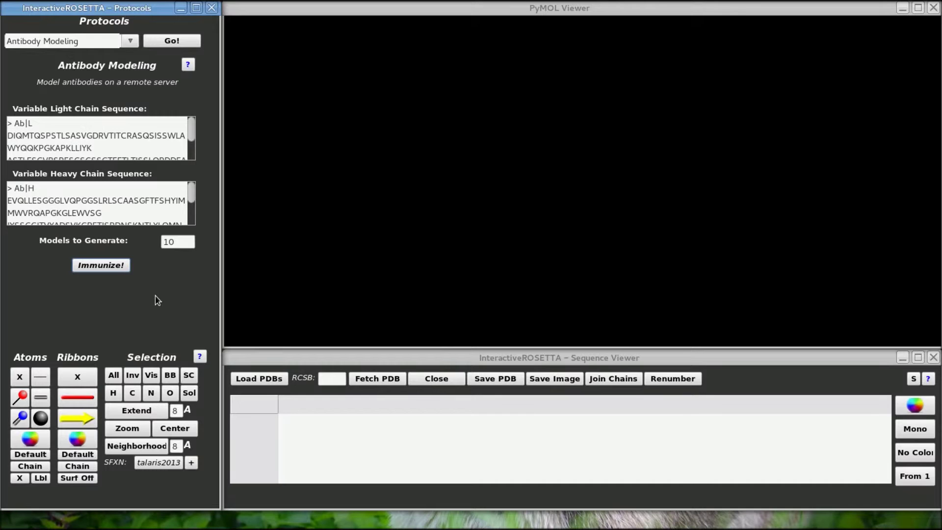
click(837, 360)
- Check the pending ANTIBODY submission in the Download Manager, then close it
key(ctrl+d)
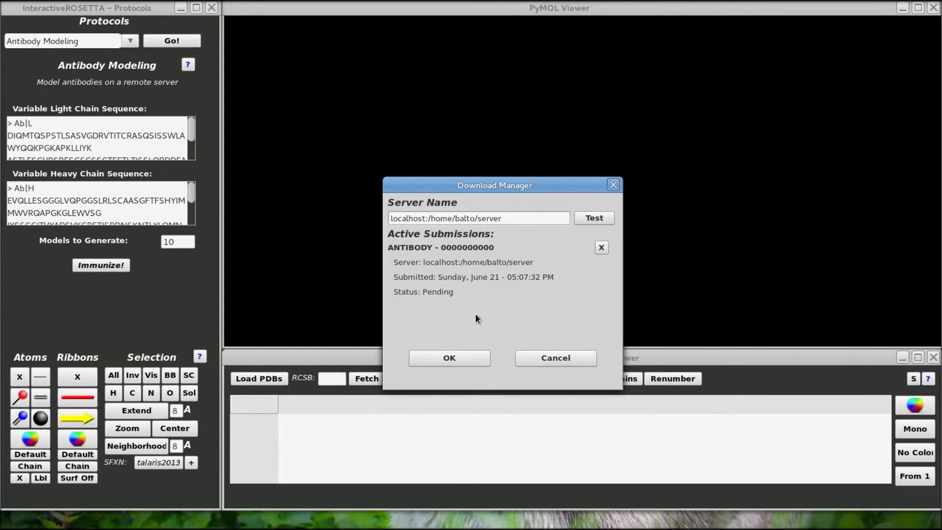
click(460, 356)
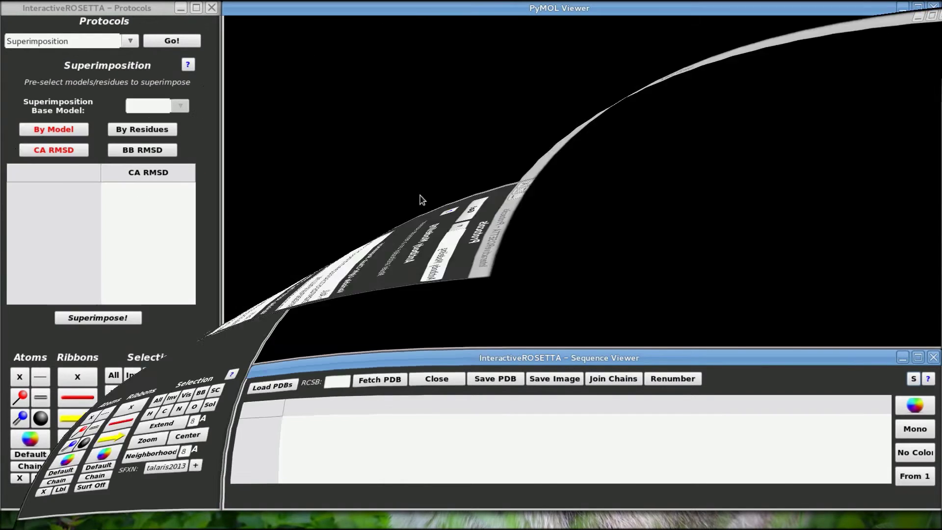
- Acknowledge Antibodies Ready and save the package as 'antibody' in the docking folder
click(593, 410)
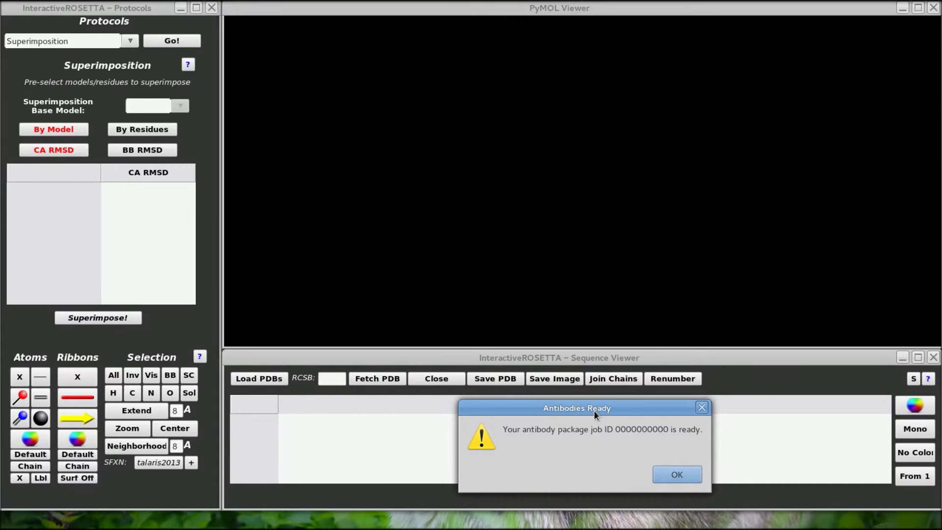
click(673, 475)
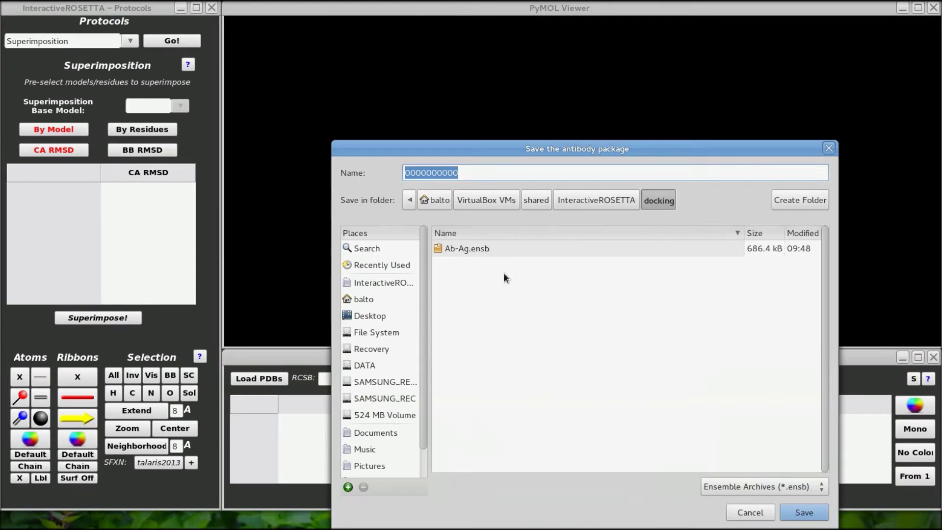
click(470, 172)
drag(474, 170, 375, 164)
text(antibody)
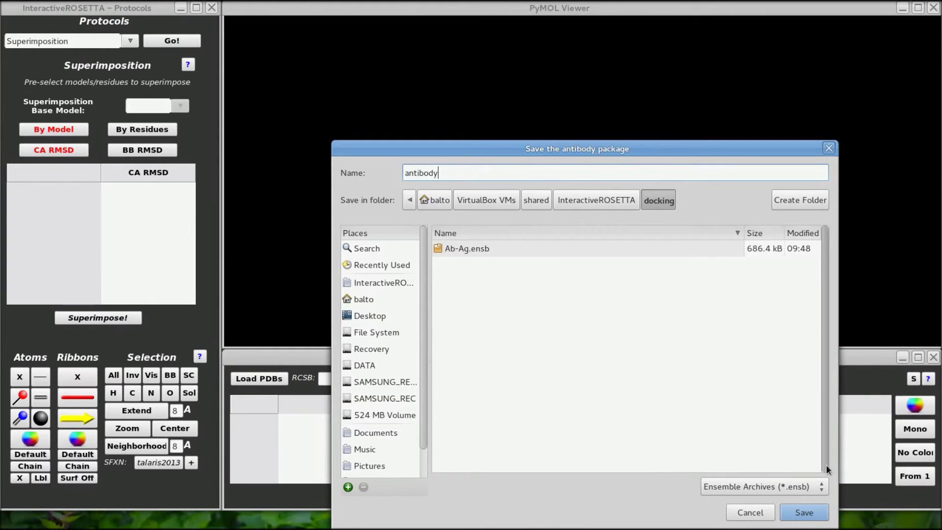
click(805, 512)
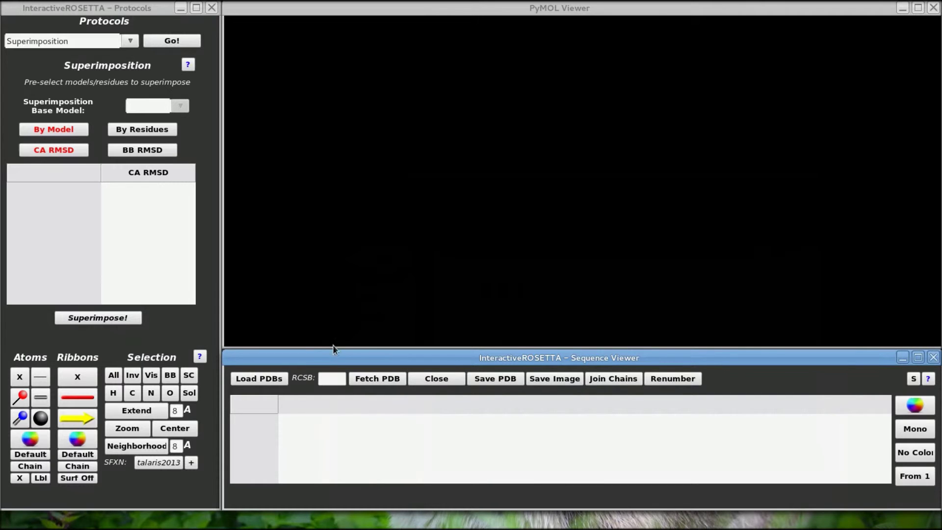
- Load antibody_0001.pdb without waters, keeping chains L and H, and rotate it into view
click(265, 380)
scroll(497, 289, down, 3)
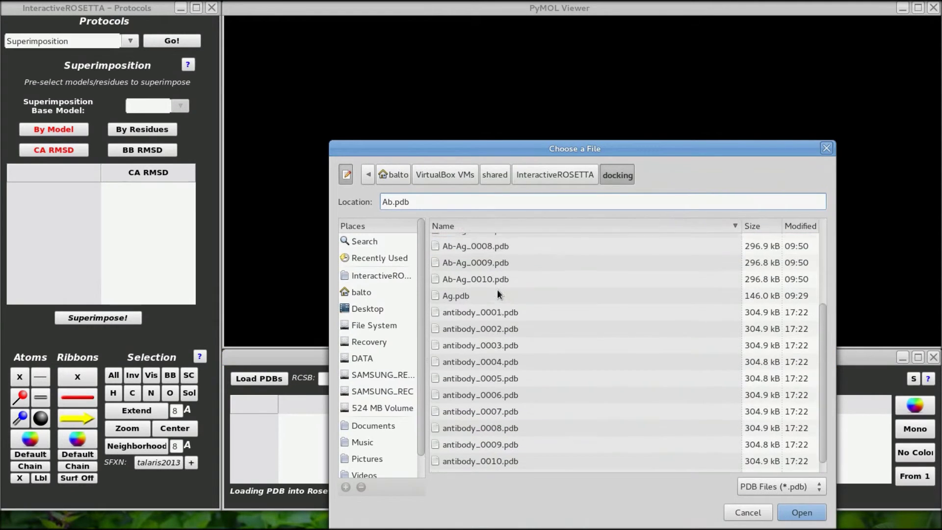
double_click(465, 299)
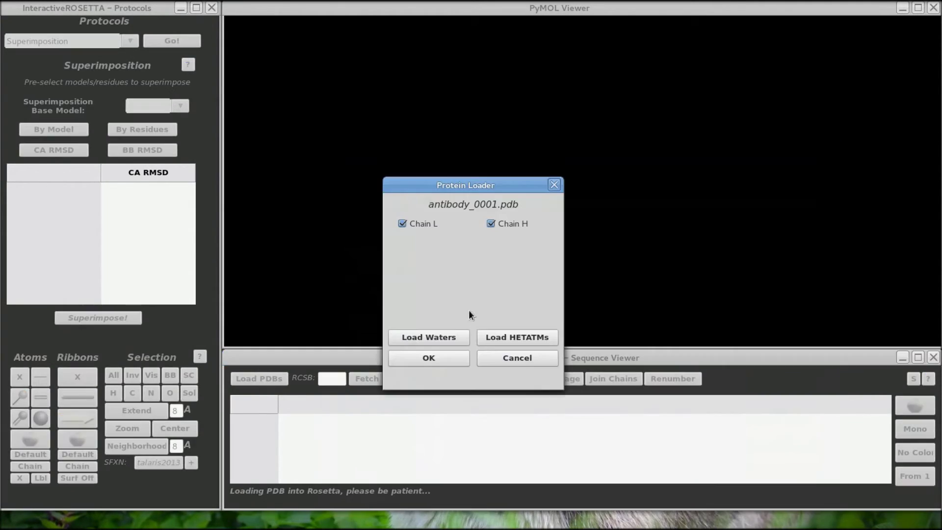
click(427, 337)
click(428, 359)
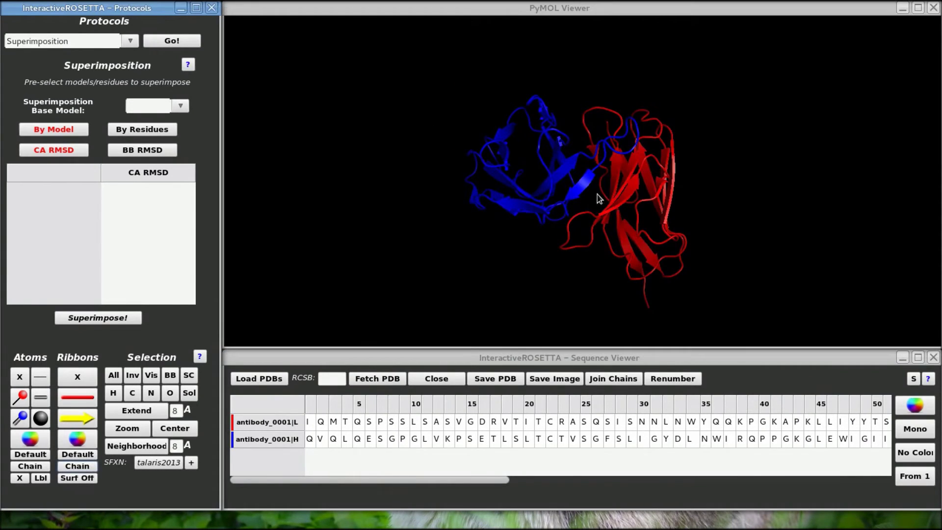
drag(599, 195, 605, 134)
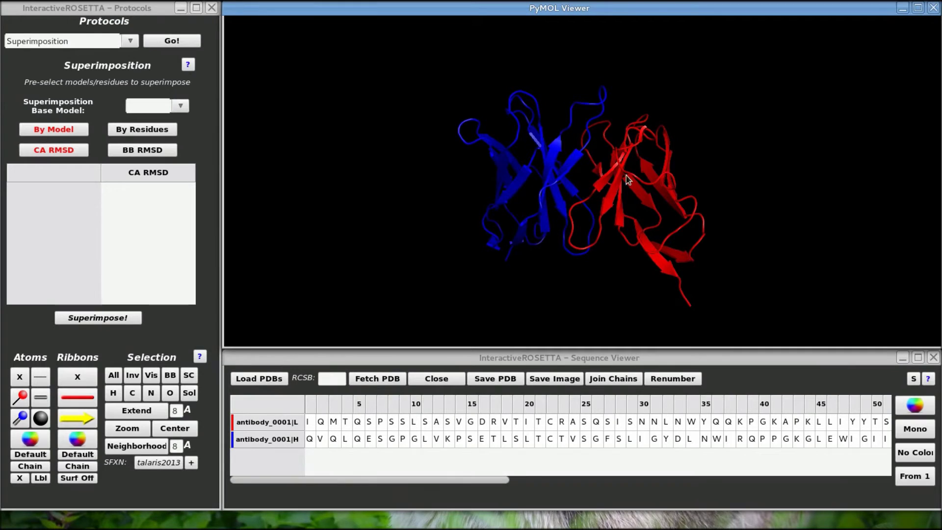